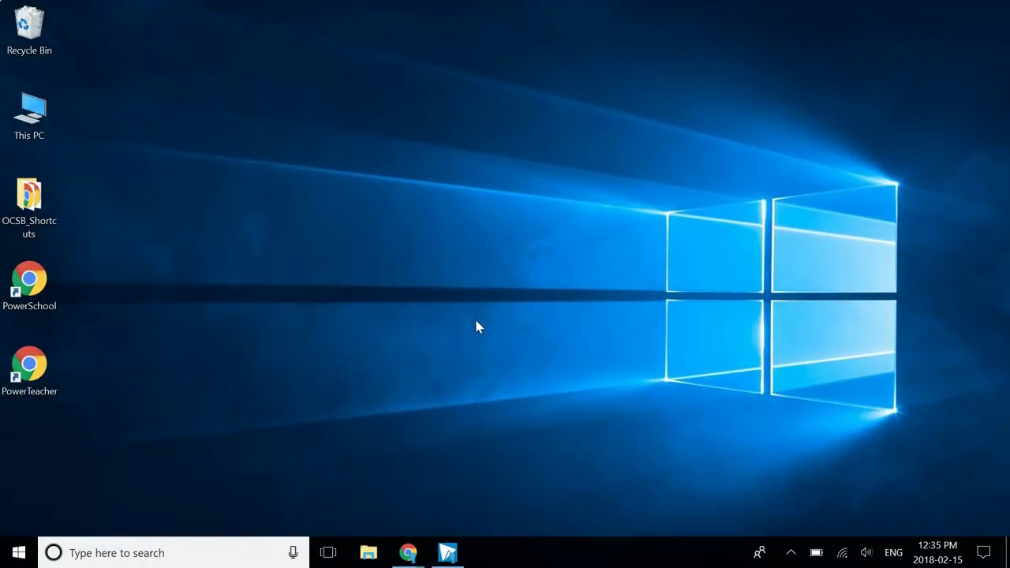
Step: Open File Explorer and browse My Drive on the Google Drive File Stream (I:) drive
{"action": "left_click", "coordinate": [368, 553]}
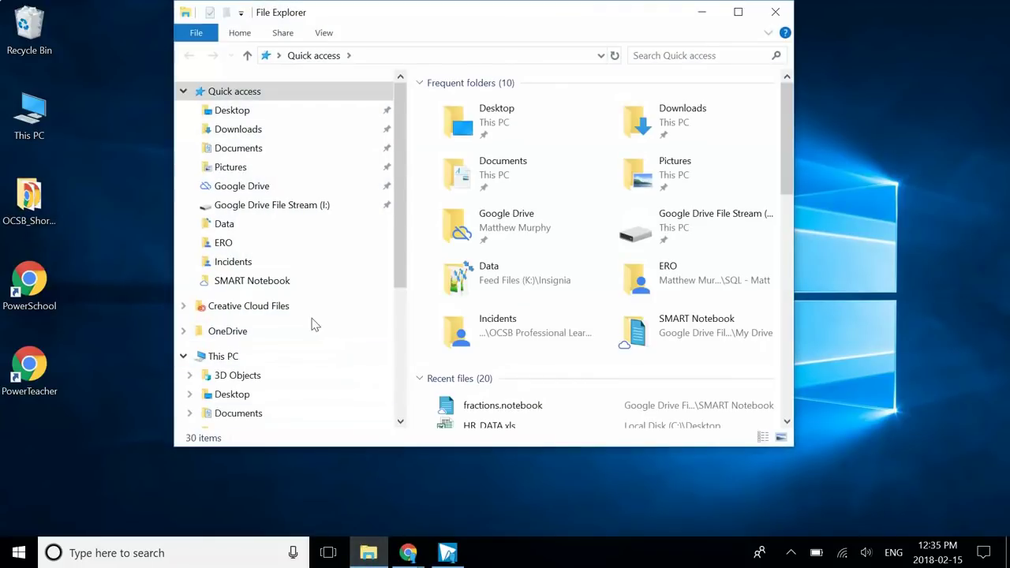
{"action": "scroll", "coordinate": [311, 323], "scroll_direction": "down", "scroll_amount": 3}
{"action": "scroll", "coordinate": [311, 324], "scroll_direction": "down", "scroll_amount": 2}
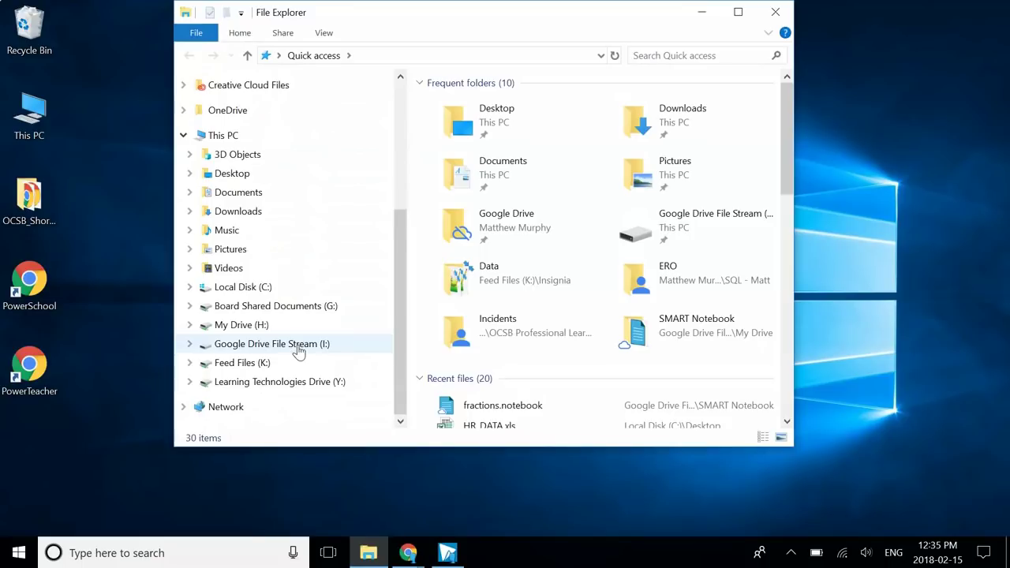
{"action": "left_click", "coordinate": [298, 352]}
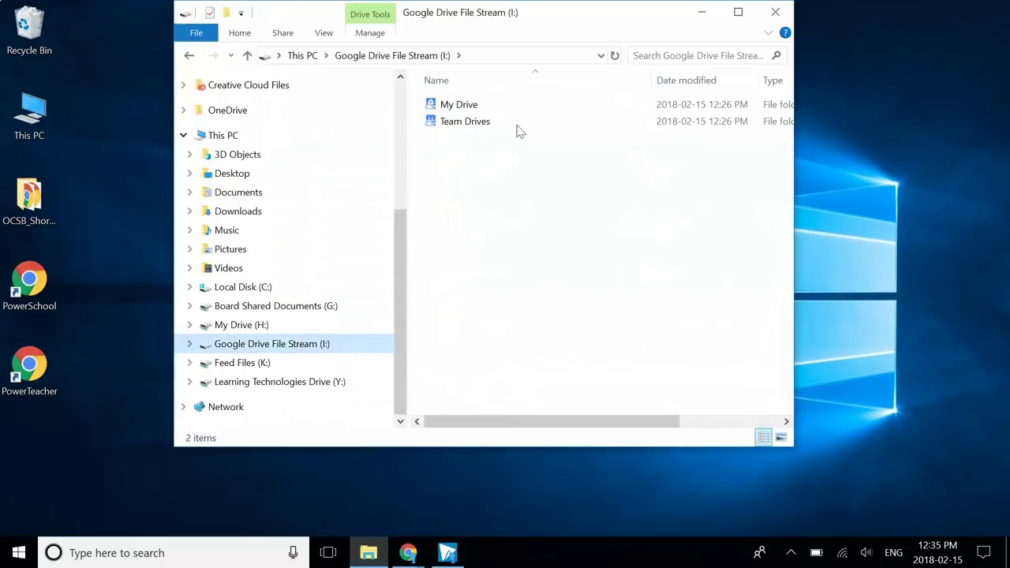
{"action": "double_click", "coordinate": [469, 106]}
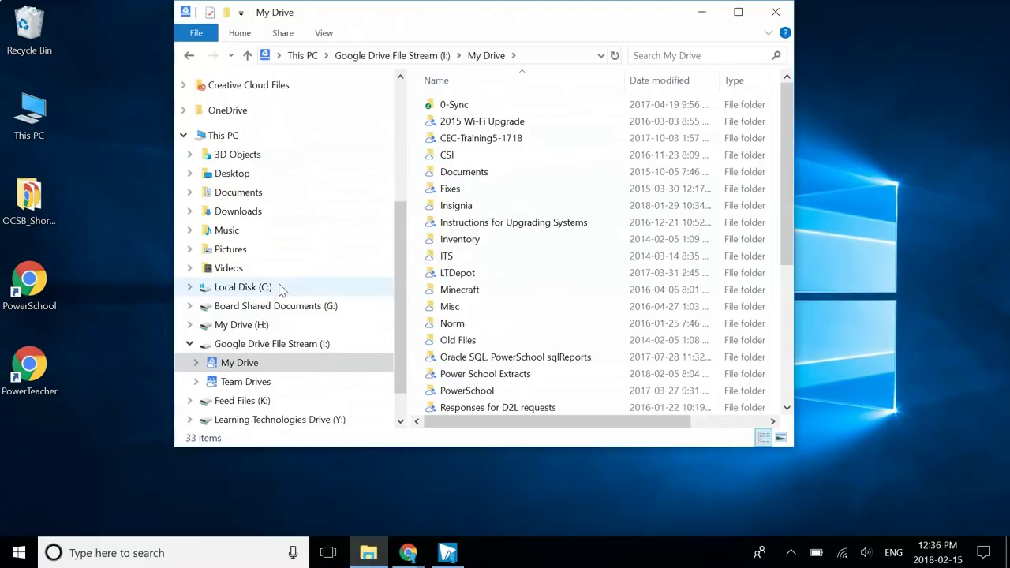
Step: Return to the stream drive's top, then open Local Disk (C:) and select My Files
{"action": "left_click", "coordinate": [292, 347]}
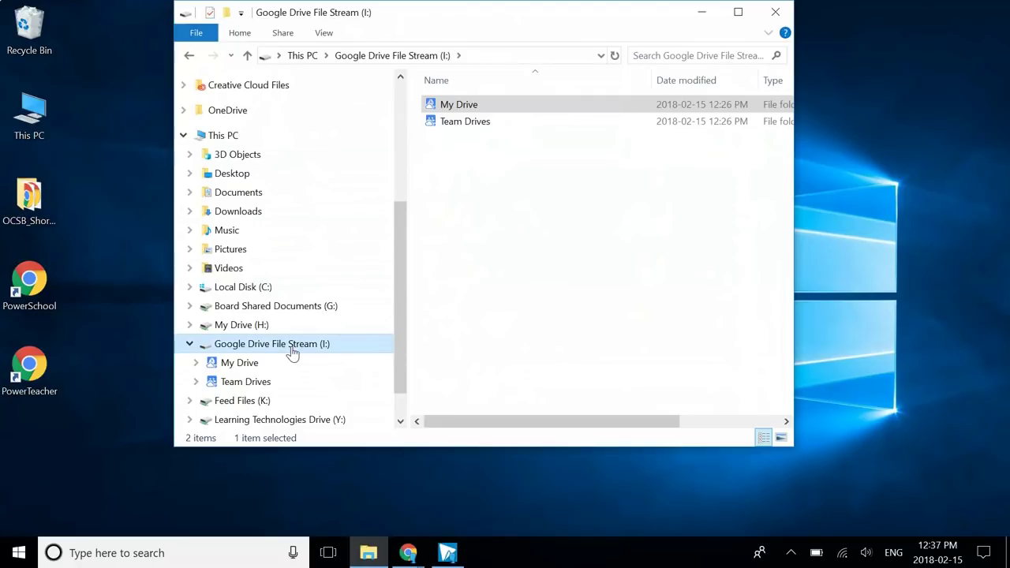
{"action": "left_click", "coordinate": [264, 288]}
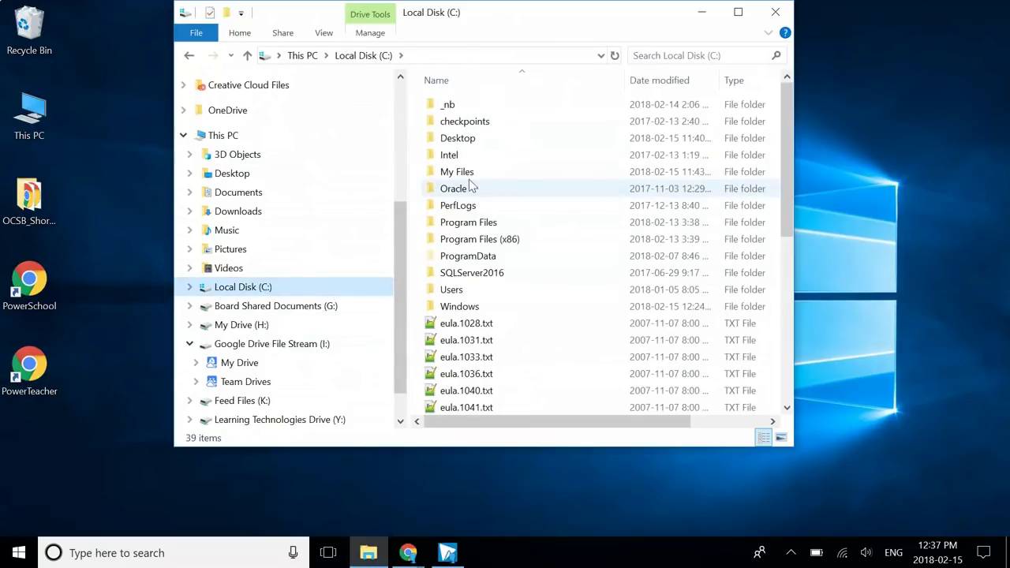
{"action": "left_click", "coordinate": [466, 175]}
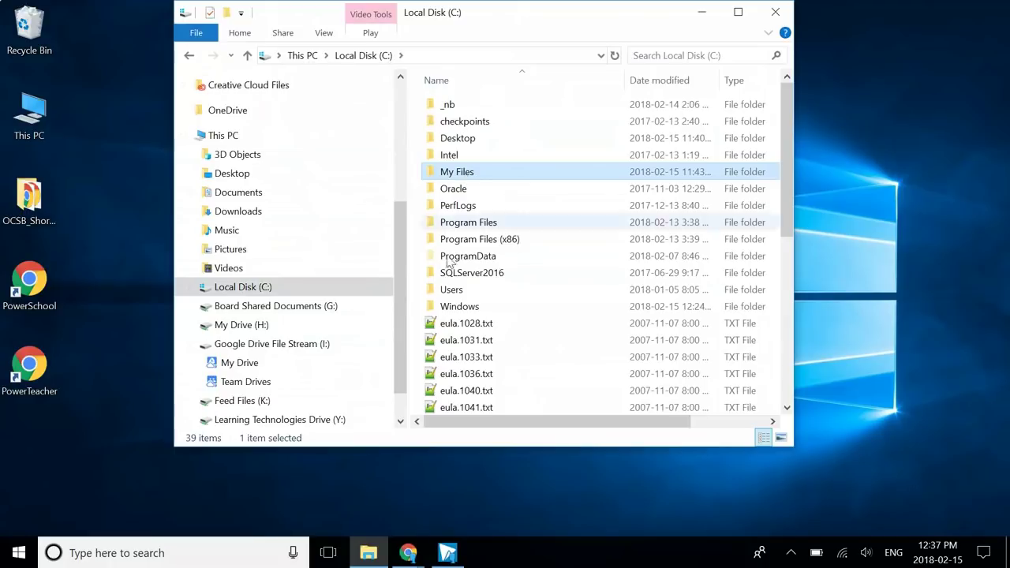
{"action": "left_click", "coordinate": [408, 555]}
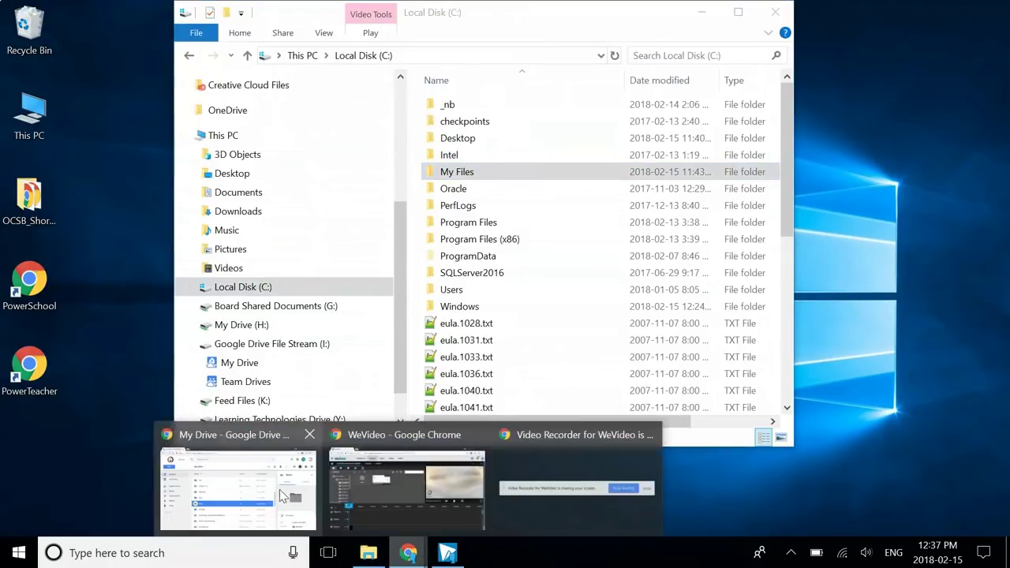
Step: Use NEW > Folder upload to send C:\My Files into My Drive
{"action": "left_click", "coordinate": [274, 493]}
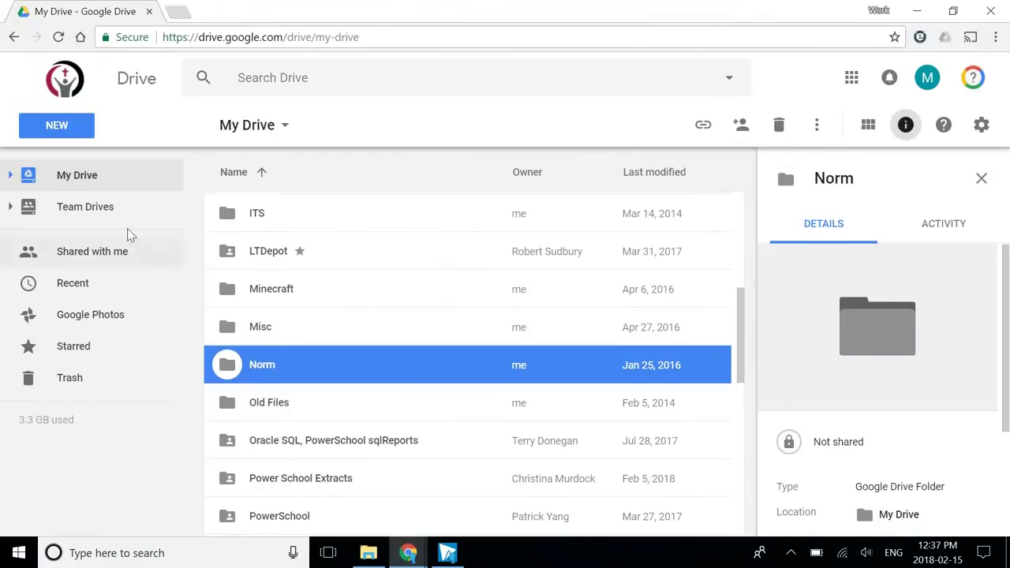
{"action": "left_click", "coordinate": [69, 135]}
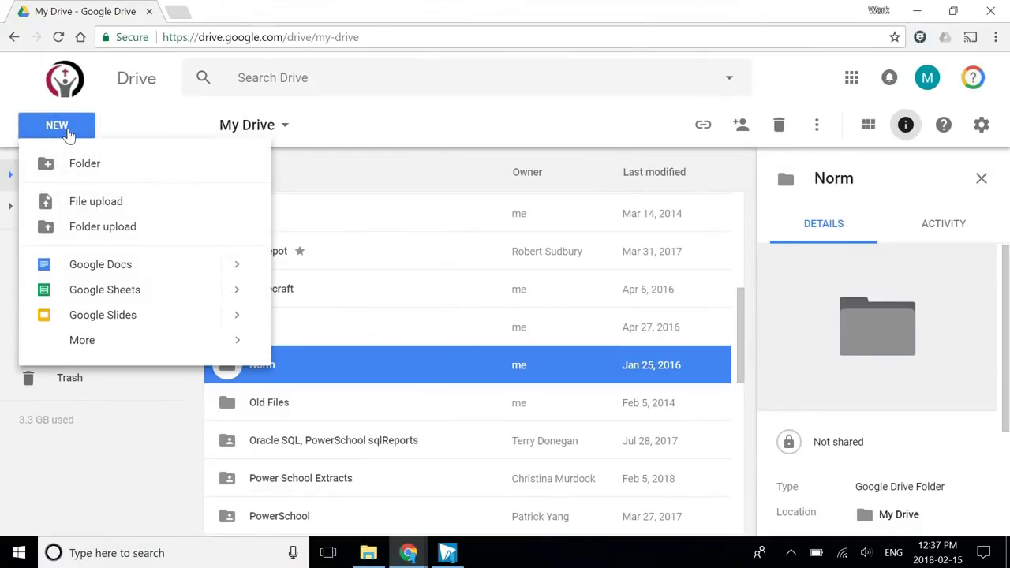
{"action": "left_click", "coordinate": [90, 234]}
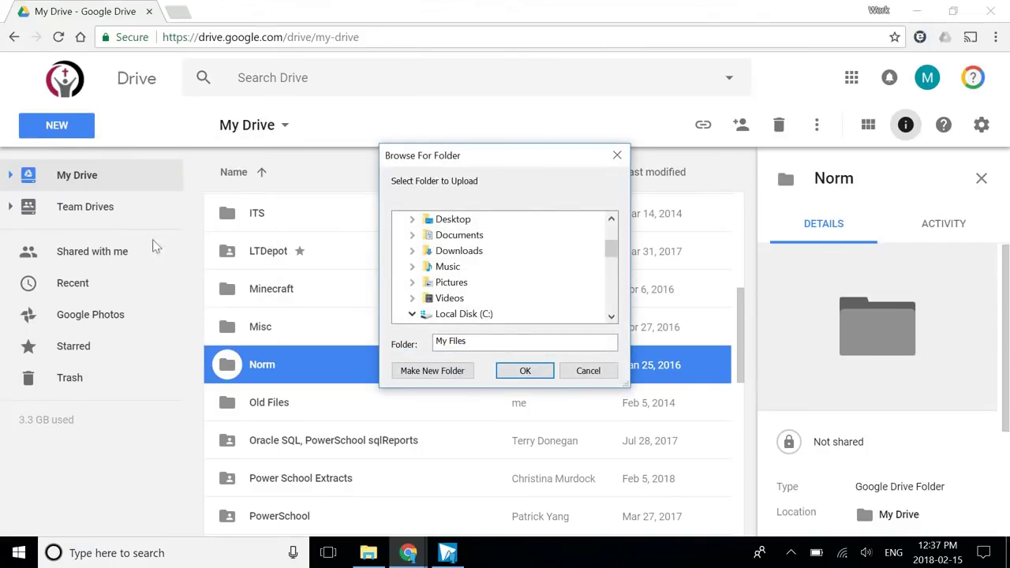
{"action": "left_click", "coordinate": [426, 315]}
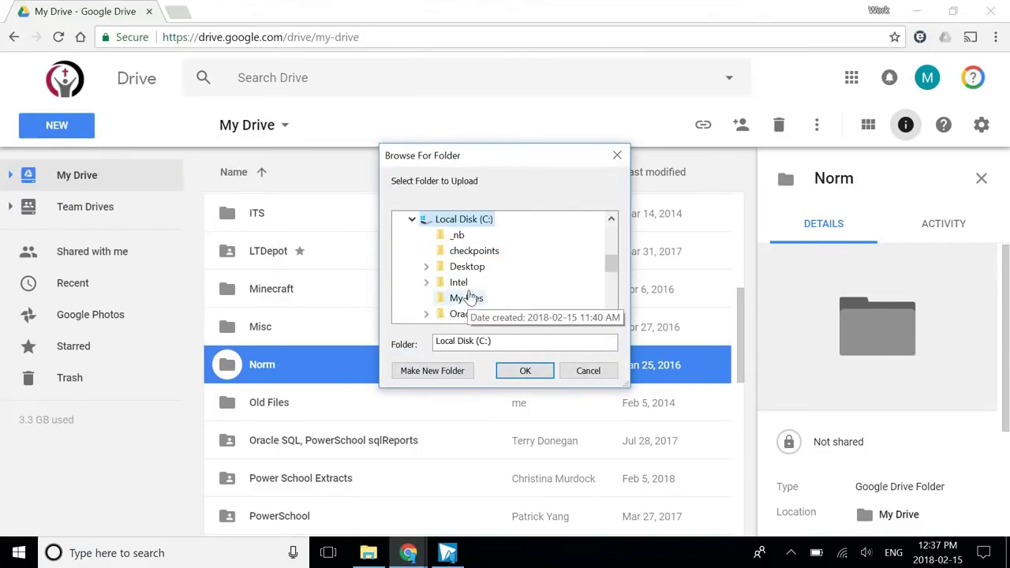
{"action": "left_click", "coordinate": [472, 300]}
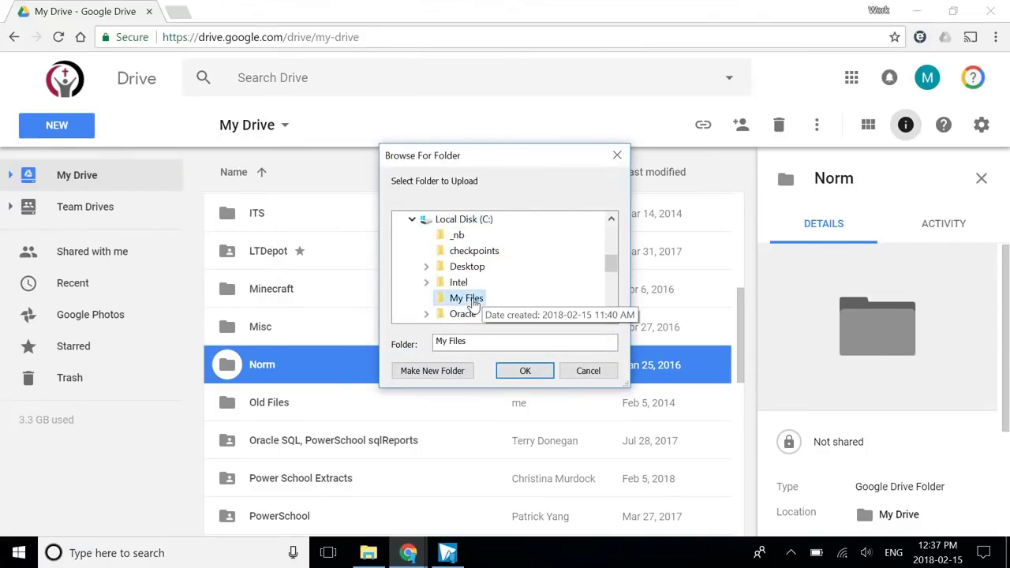
{"action": "left_click", "coordinate": [525, 371]}
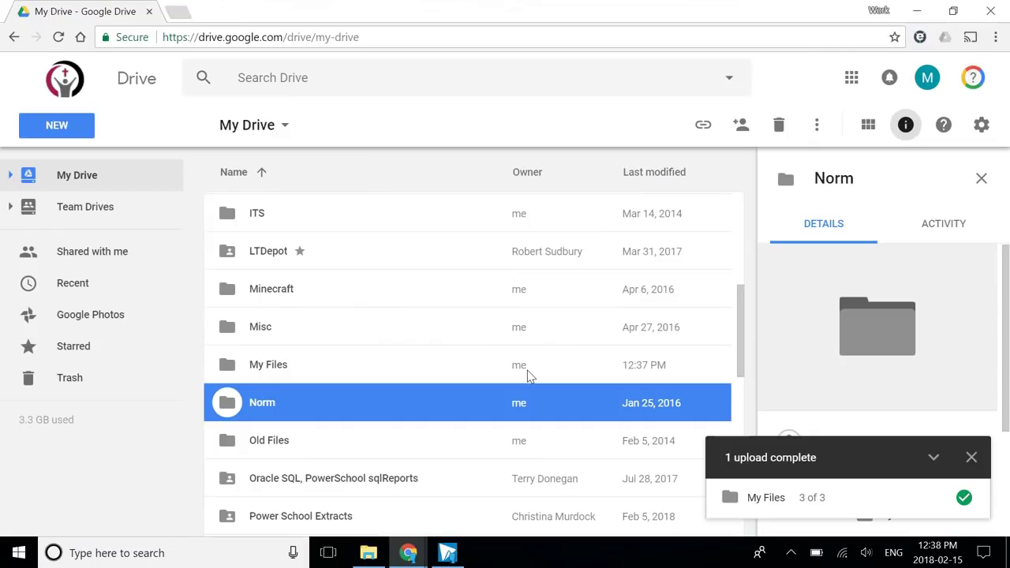
Step: Save the Windows installer googledrivefilestream.exe into the Downloads folder
{"action": "left_click", "coordinate": [981, 128]}
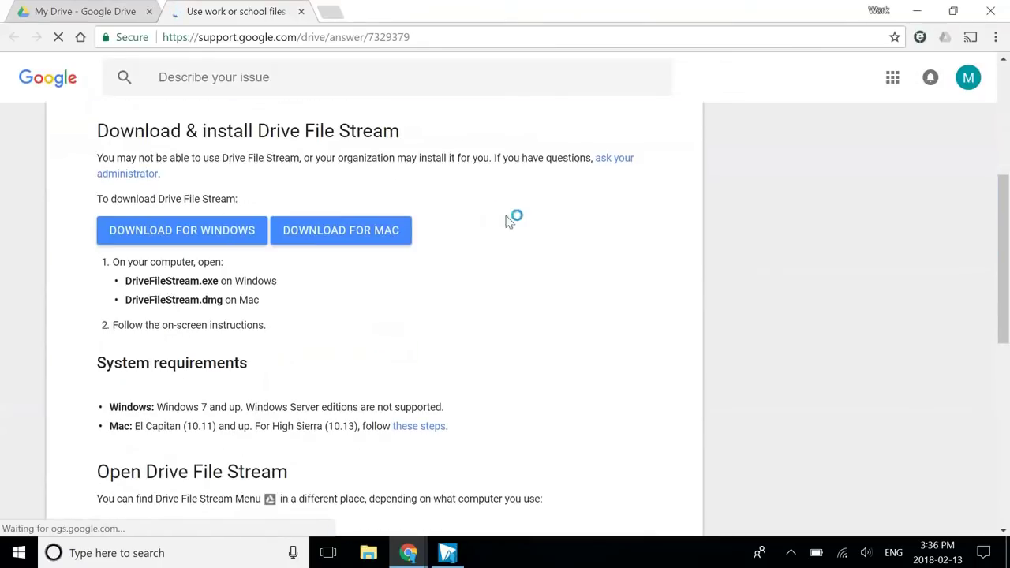
{"action": "left_click", "coordinate": [221, 239]}
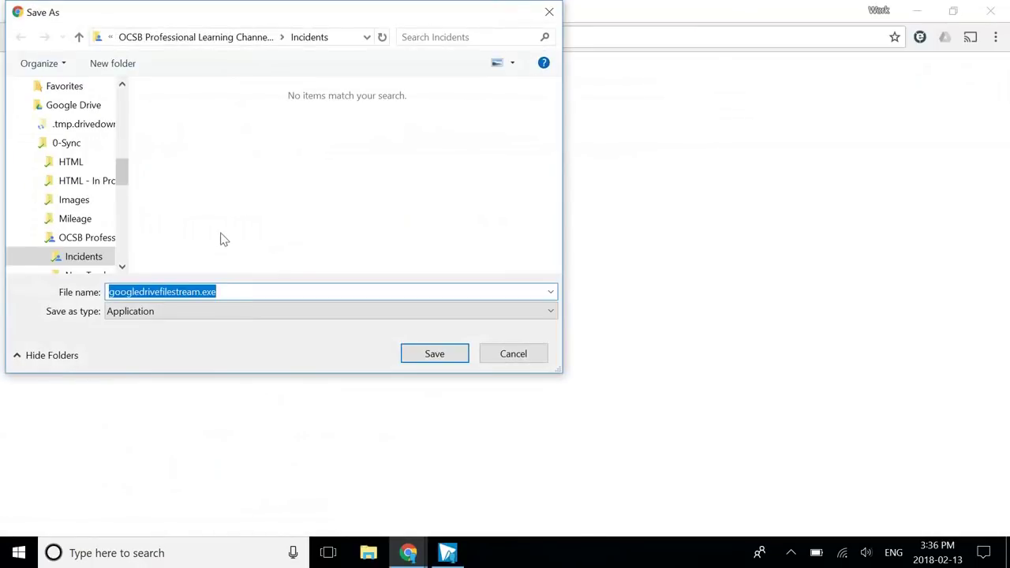
{"action": "scroll", "coordinate": [79, 180], "scroll_direction": "up", "scroll_amount": 2}
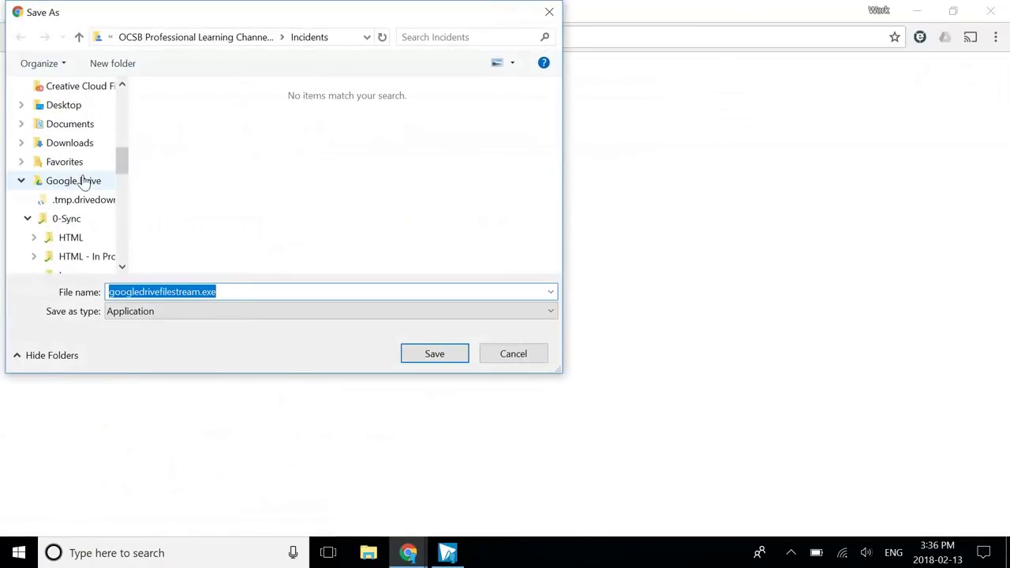
{"action": "left_click", "coordinate": [59, 147]}
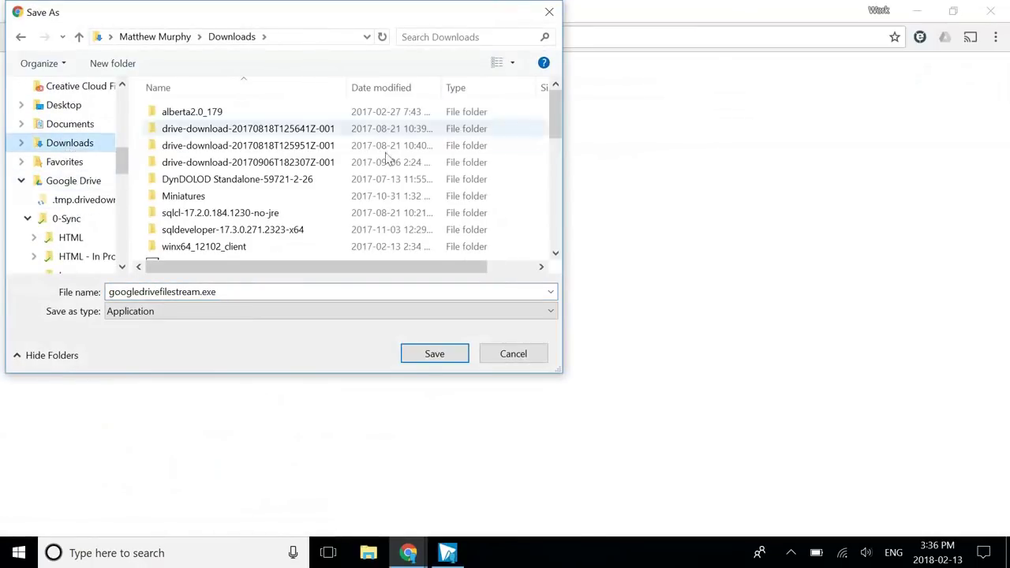
{"action": "left_click", "coordinate": [434, 357]}
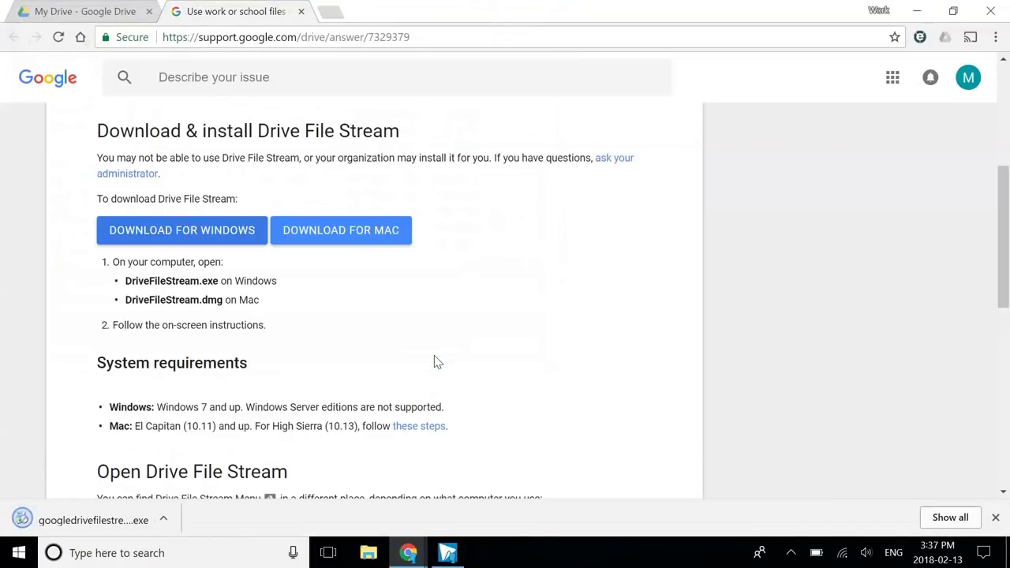
Step: Run googledrivefilestream.exe, sign in with the work account's e-mail and password, then close when complete
{"action": "left_click", "coordinate": [79, 520]}
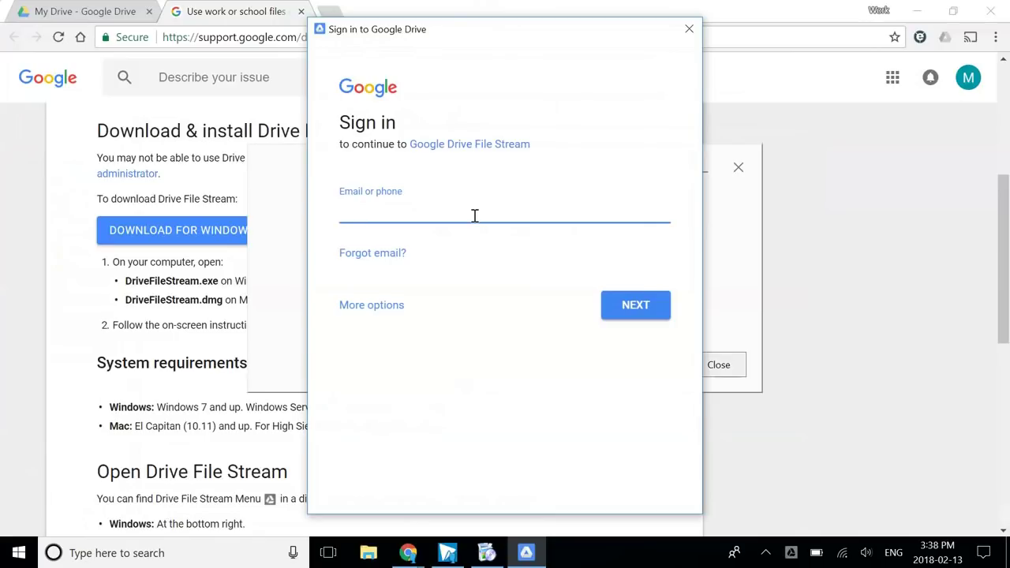
{"action": "key", "text": "ctrl+v"}
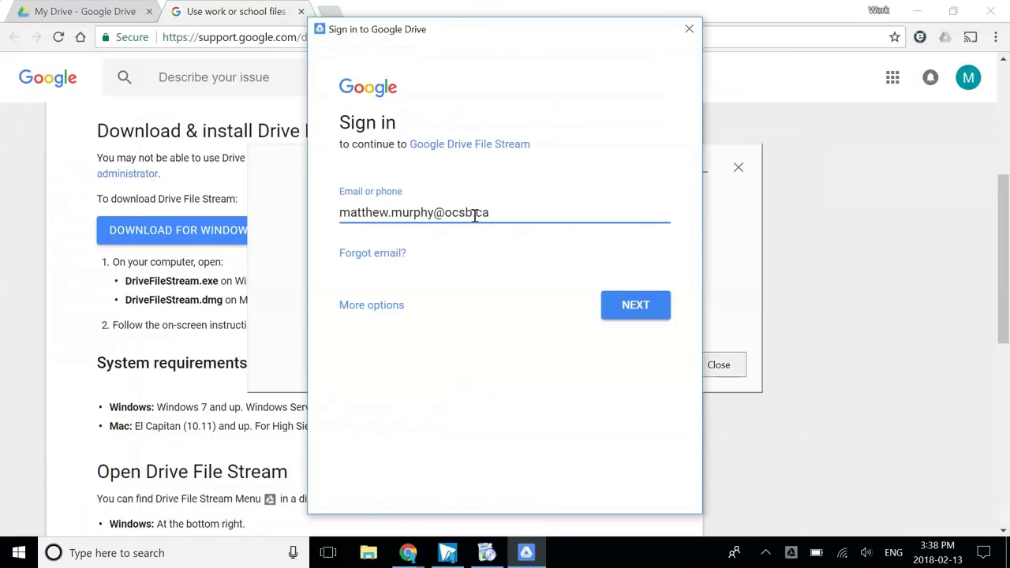
{"action": "left_click", "coordinate": [625, 307]}
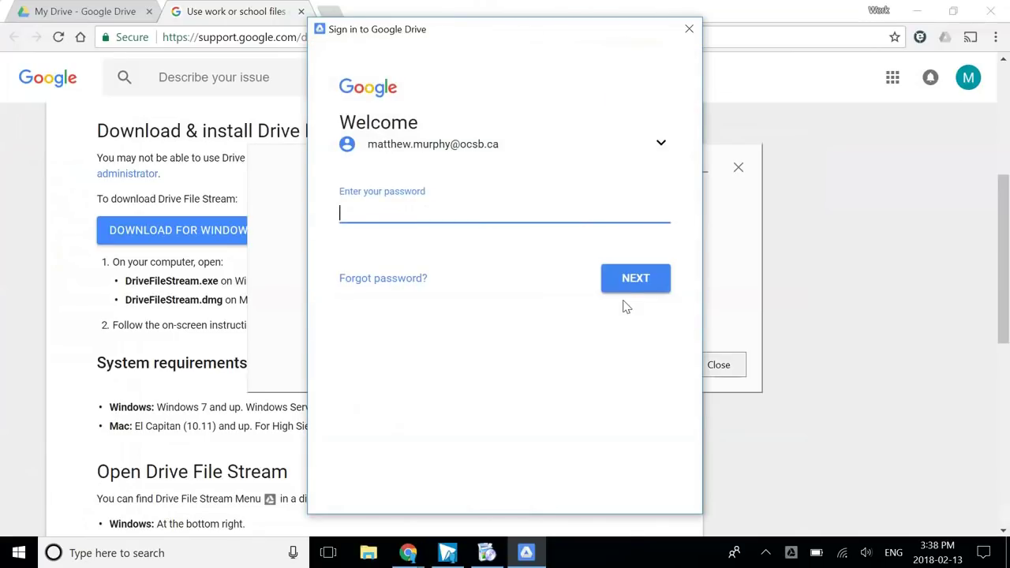
{"action": "key", "text": "ctrl+v"}
{"action": "key", "text": "Return"}
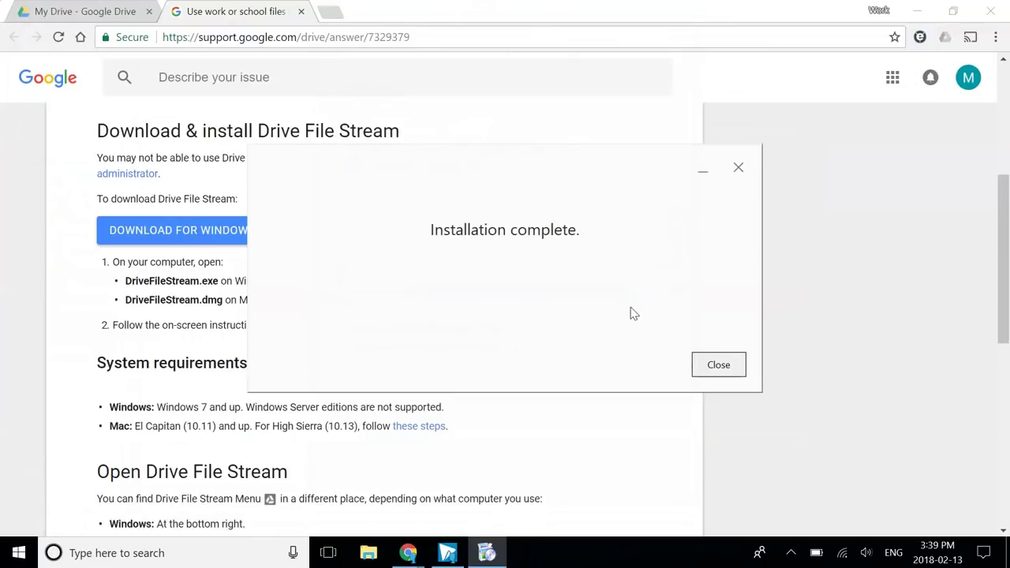
{"action": "left_click", "coordinate": [719, 365]}
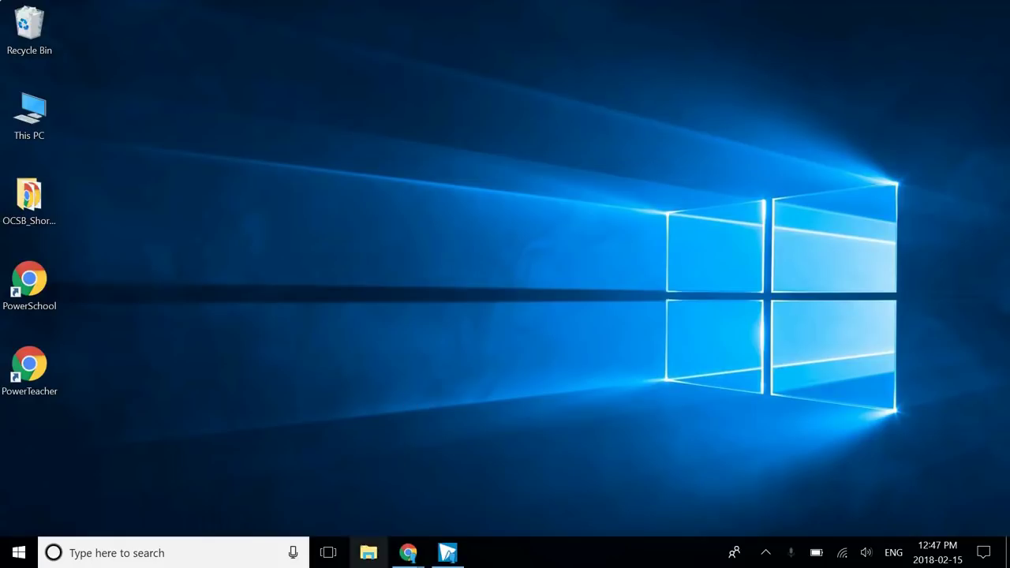
Step: Show the 36 items in My Drive on Google Drive File Stream (I:), minimizing Chrome
{"action": "left_click", "coordinate": [368, 554]}
{"action": "scroll", "coordinate": [271, 323], "scroll_direction": "down", "scroll_amount": 4}
{"action": "left_click", "coordinate": [260, 344]}
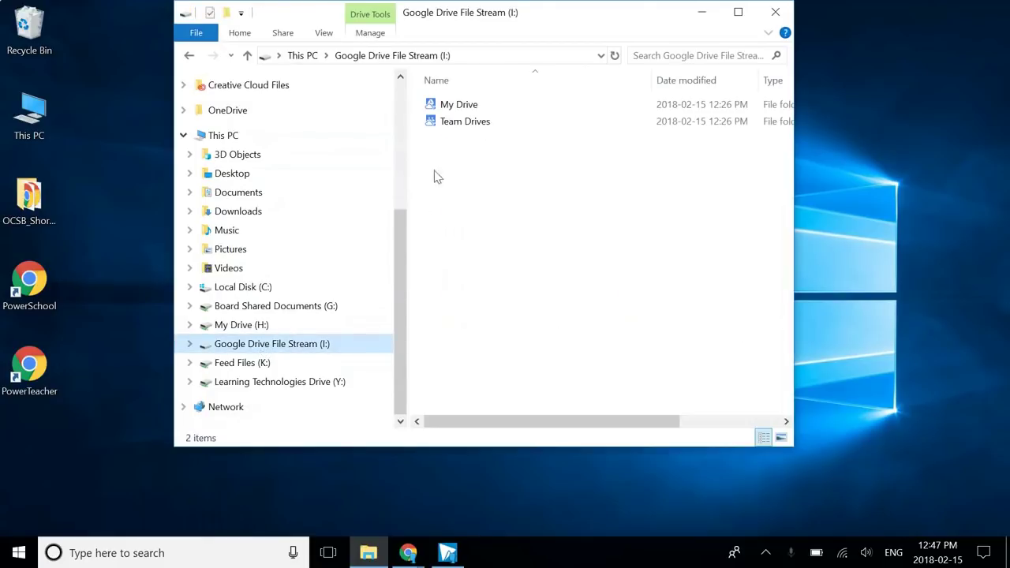
{"action": "double_click", "coordinate": [458, 104]}
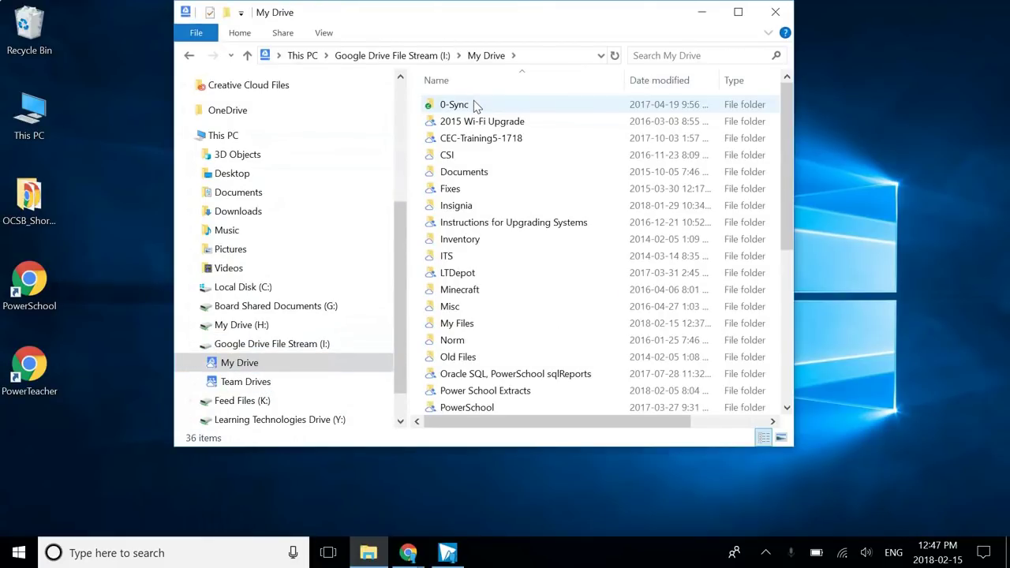
{"action": "scroll", "coordinate": [474, 237], "scroll_direction": "down", "scroll_amount": 6}
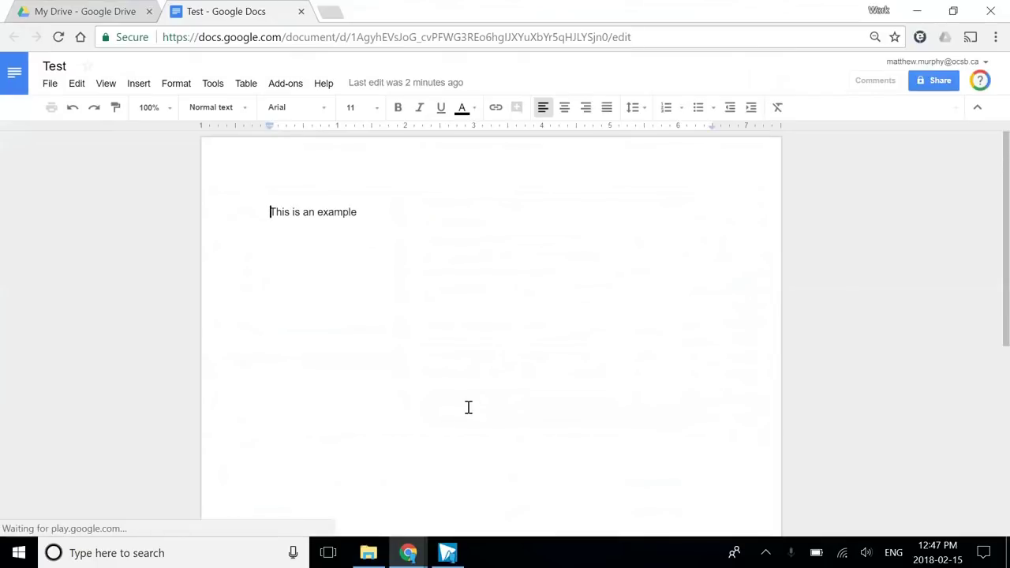
{"action": "left_click", "coordinate": [920, 10]}
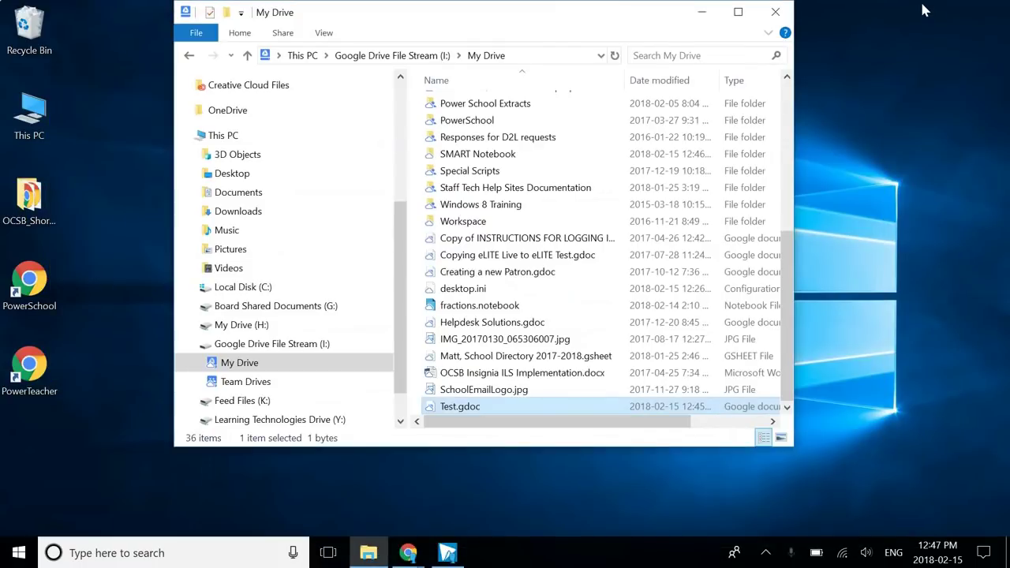
Step: Add a vertical line on page 1 of fractions.notebook with the Lines tool, then save and close
{"action": "double_click", "coordinate": [487, 310]}
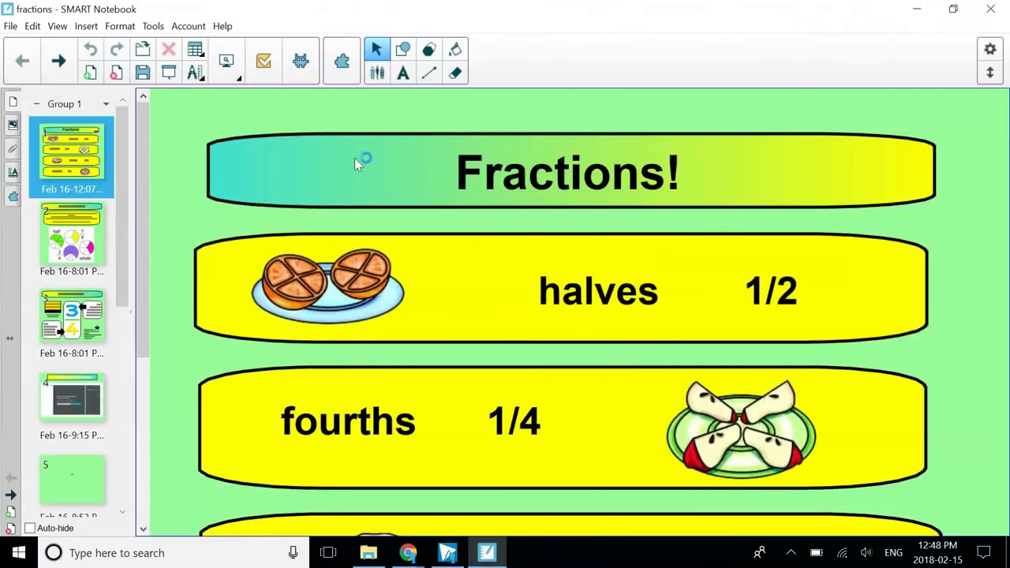
{"action": "left_click", "coordinate": [428, 73]}
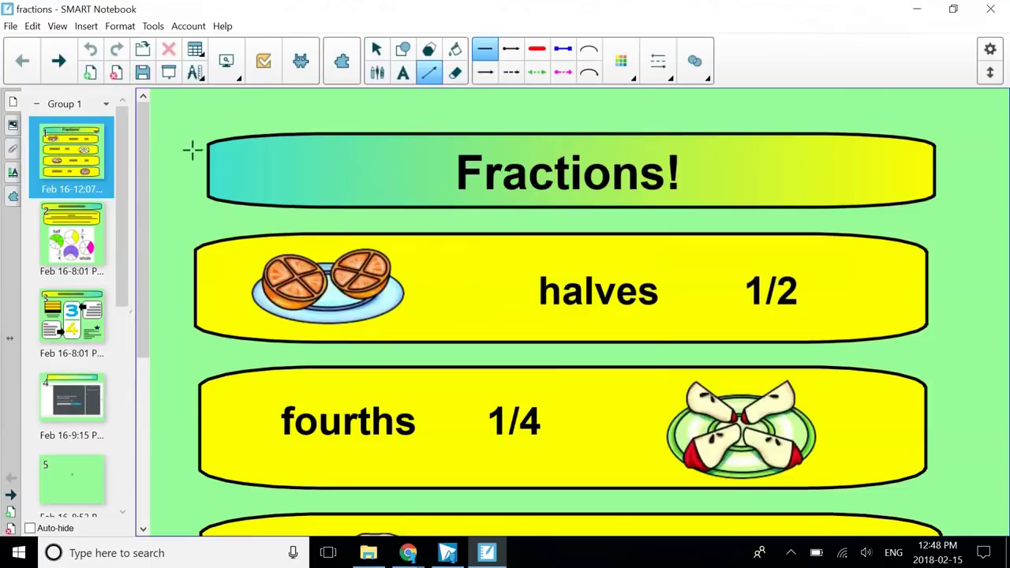
{"action": "left_click_drag", "start_coordinate": [185, 131], "coordinate": [172, 283]}
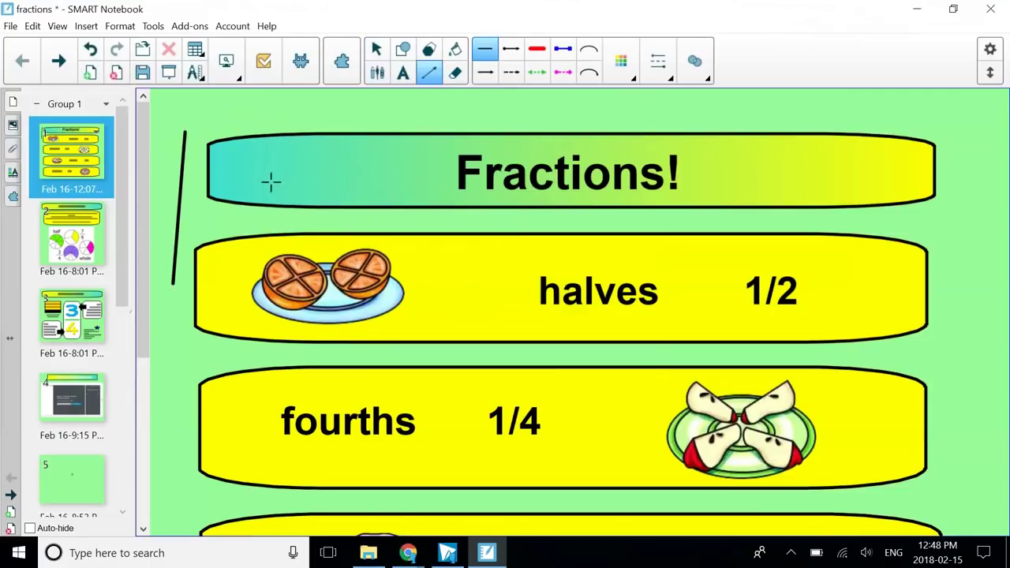
{"action": "left_click", "coordinate": [143, 74]}
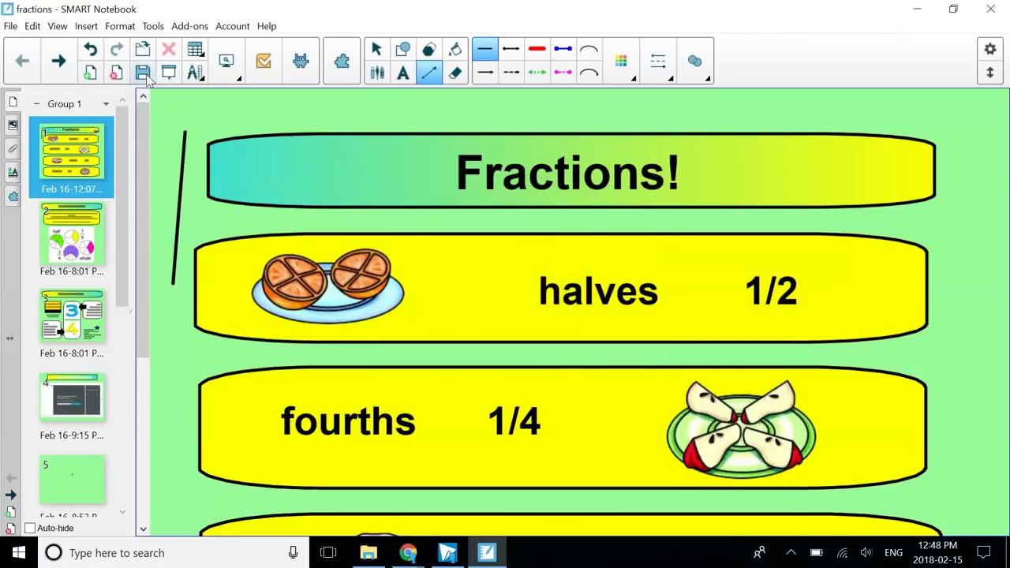
{"action": "left_click", "coordinate": [992, 9]}
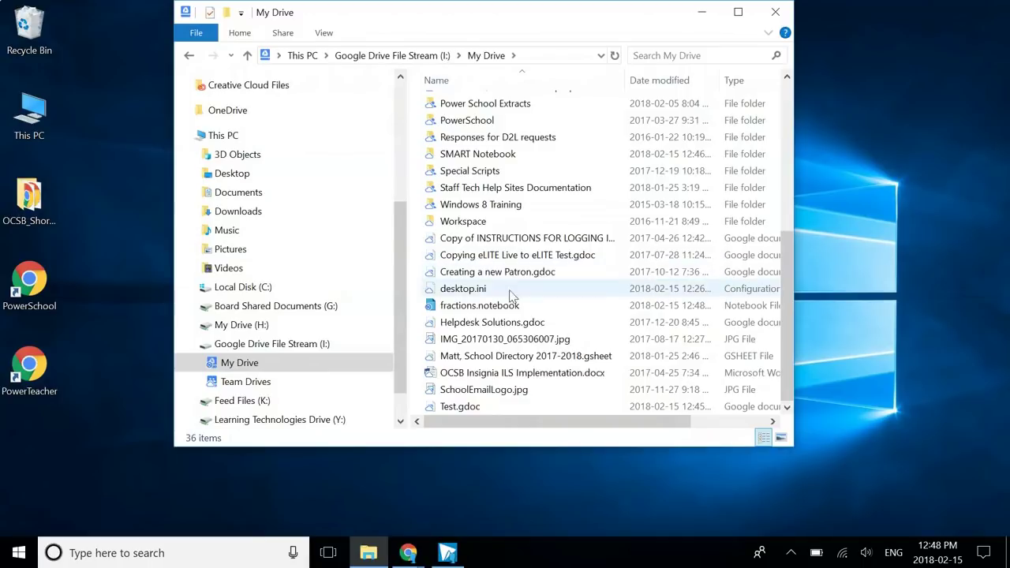
{"action": "mouse_move", "coordinate": [498, 311]}
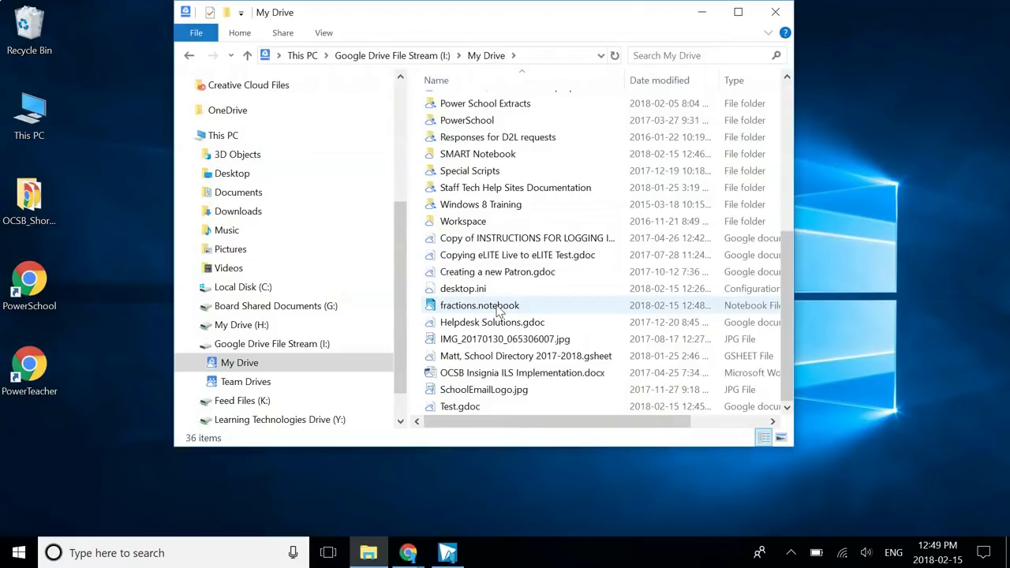
{"action": "scroll", "coordinate": [497, 310], "scroll_direction": "up", "scroll_amount": 6}
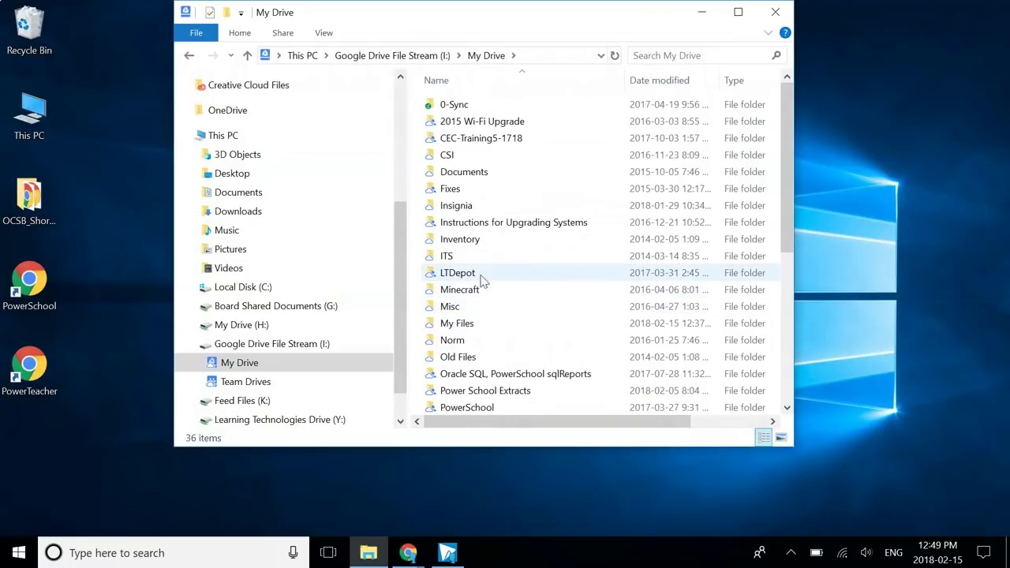
Step: Choose Drive File Stream > Available offline for the My Files folder
{"action": "right_click", "coordinate": [449, 330]}
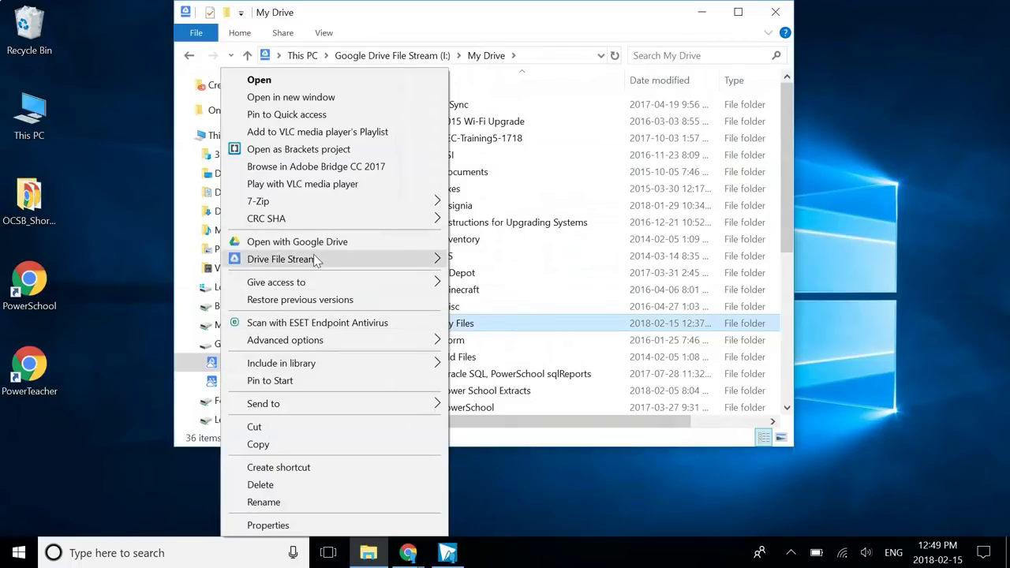
{"action": "mouse_move", "coordinate": [314, 263]}
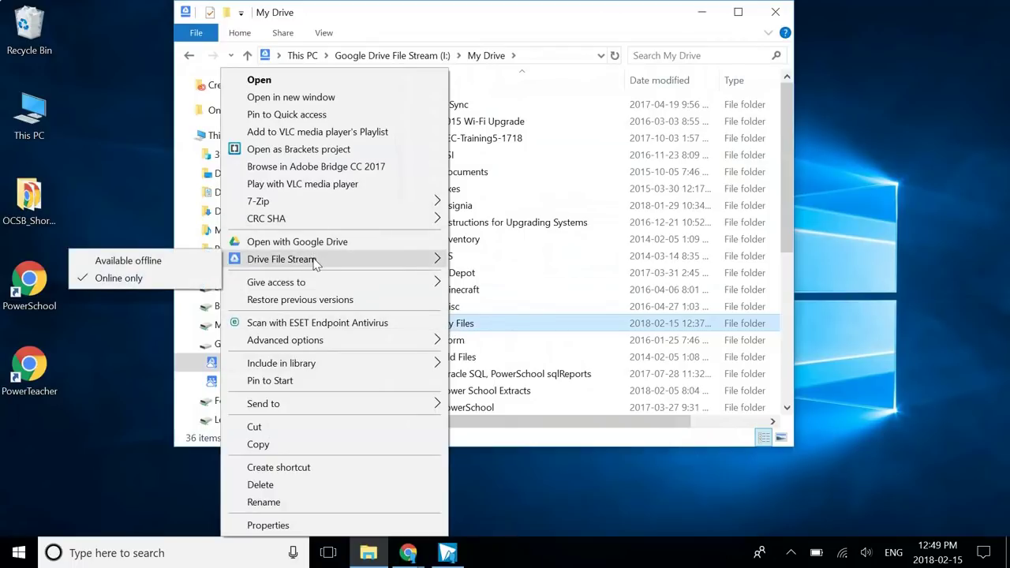
{"action": "left_click", "coordinate": [136, 263]}
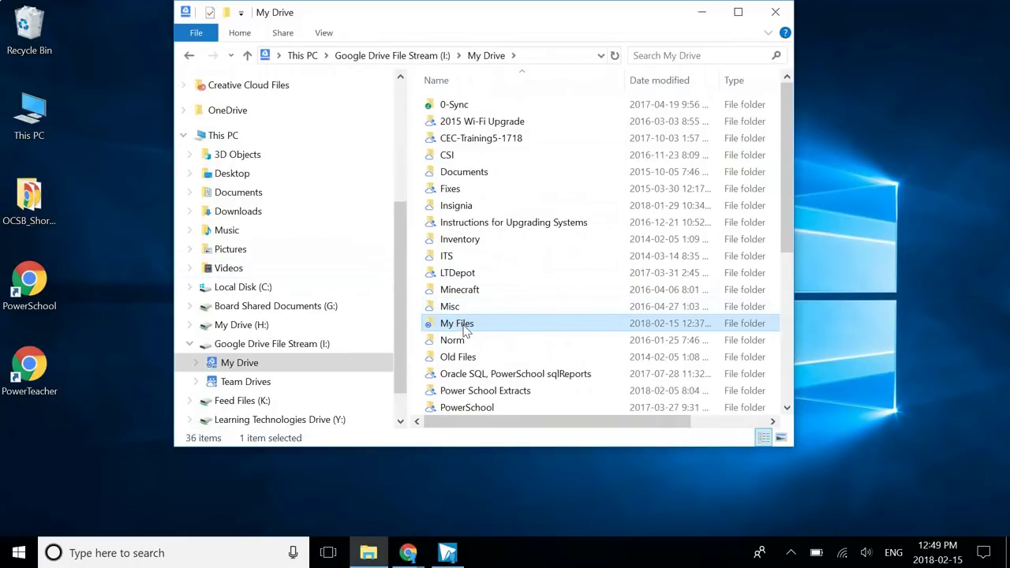
{"action": "mouse_move", "coordinate": [465, 333]}
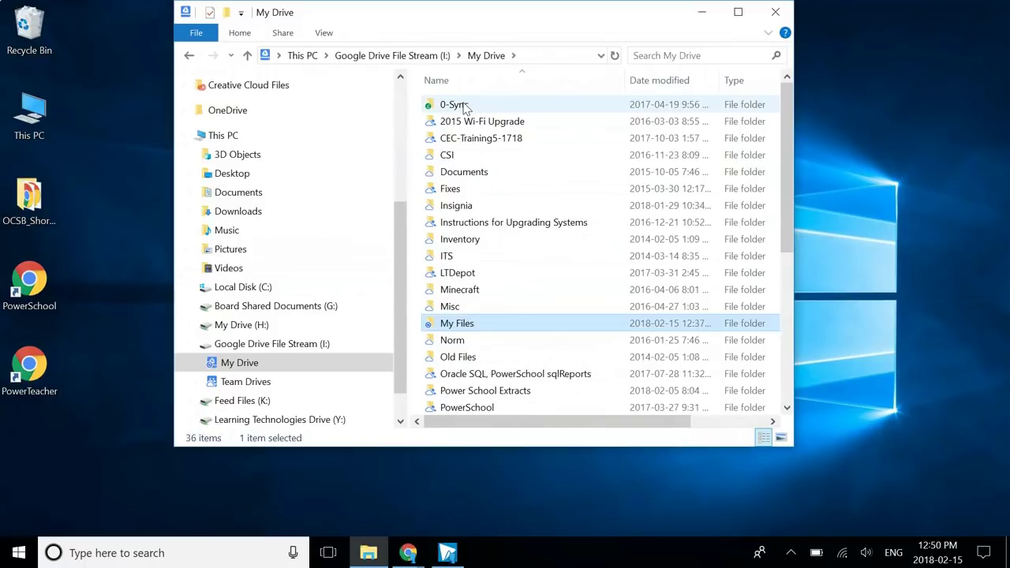
{"action": "mouse_move", "coordinate": [465, 108]}
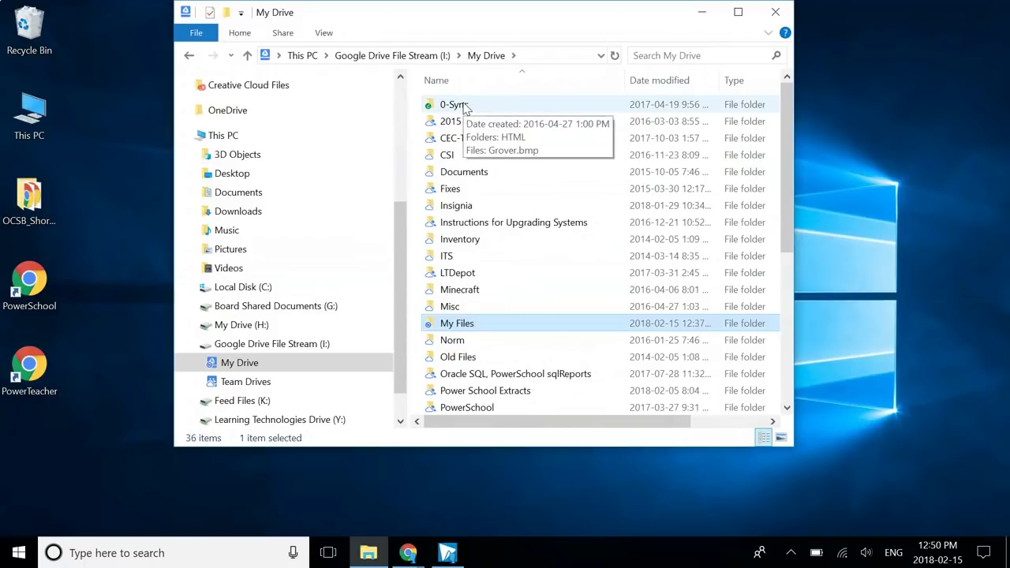